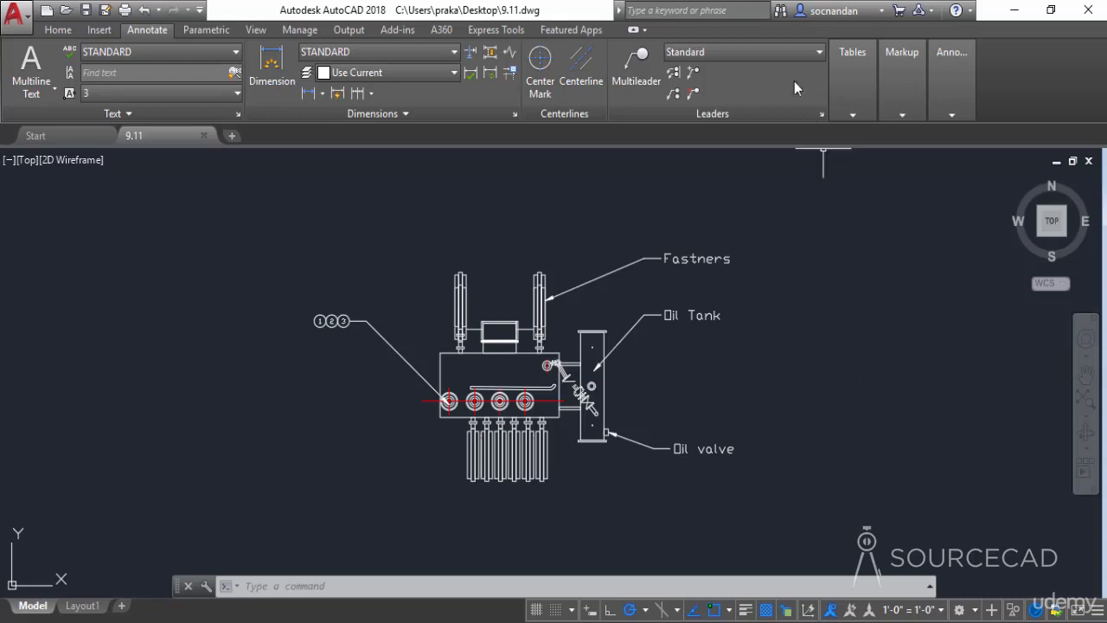
Create a new multileader style named "Our custom style" based on the Standard style.
{"action": "left_click", "coordinate": [793, 52]}
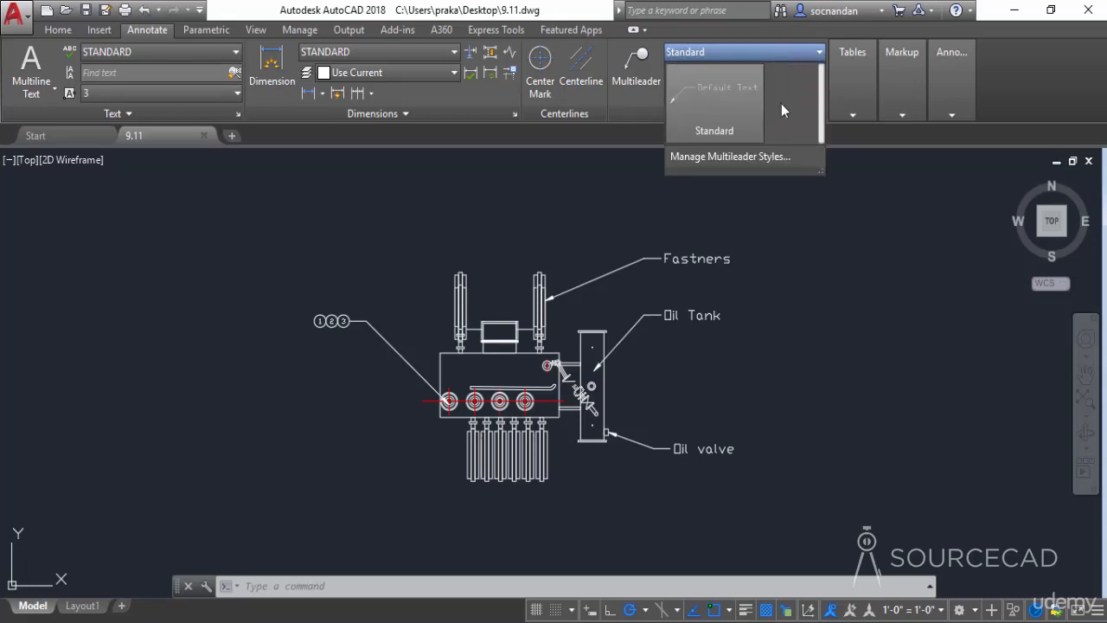
{"action": "left_click", "coordinate": [776, 156]}
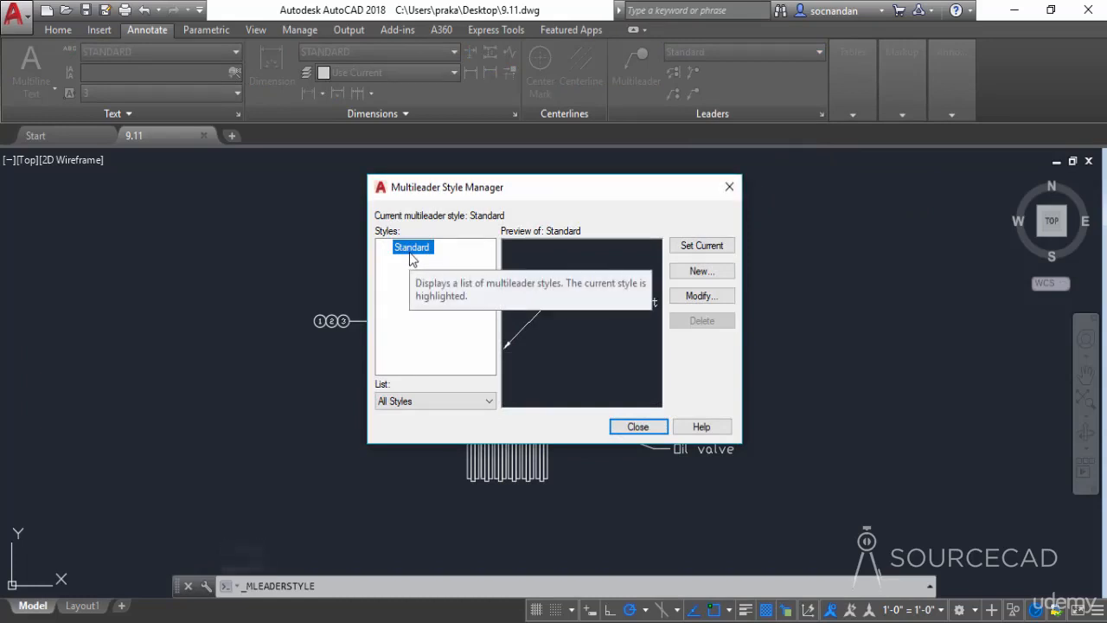
{"action": "left_click", "coordinate": [673, 273]}
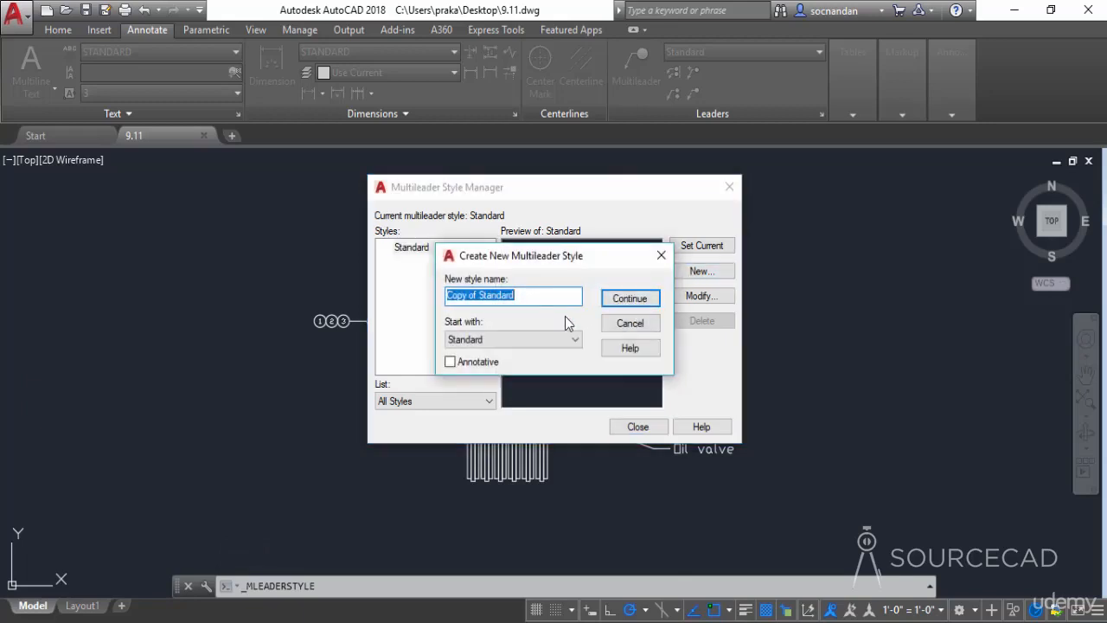
{"action": "type", "text": "Our custom style"}
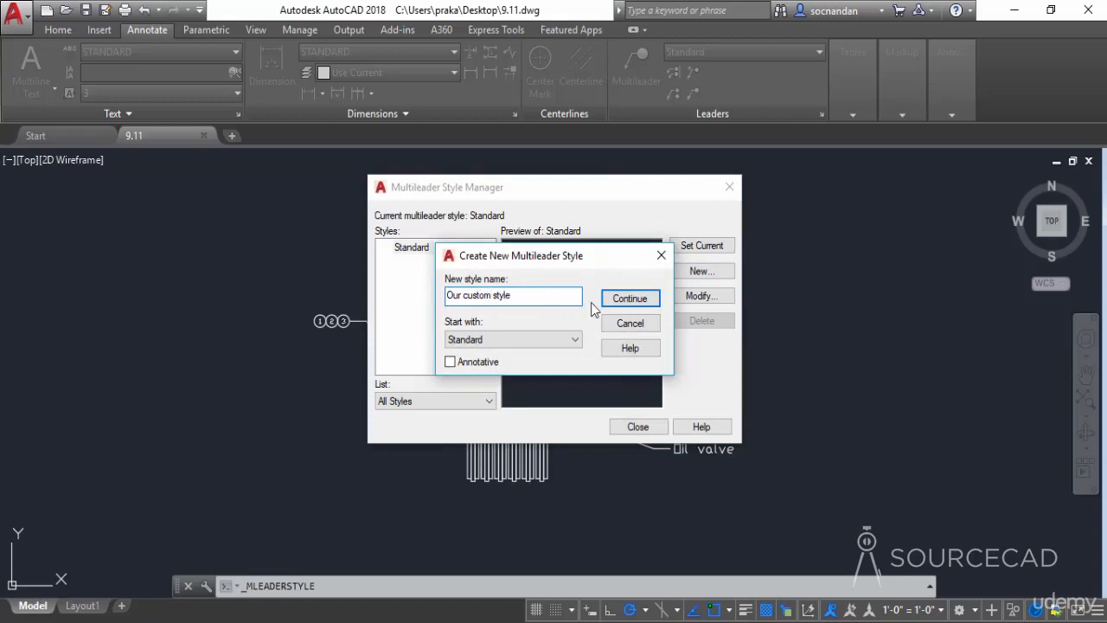
{"action": "left_click", "coordinate": [620, 301]}
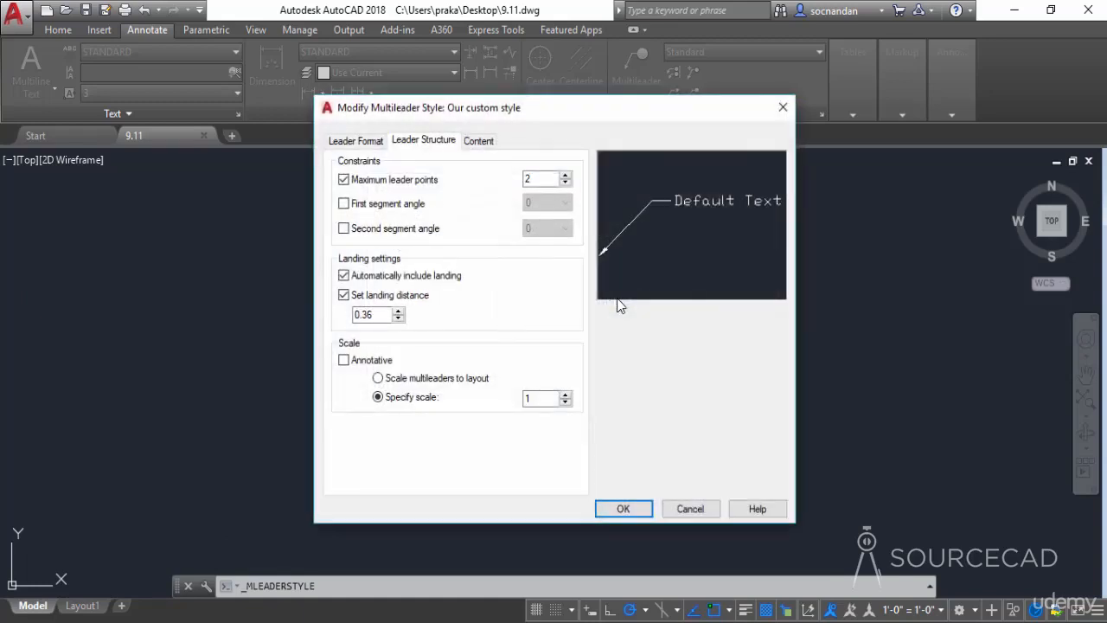
Try Spline and None as the new style's leader type and leave it set to Spline.
{"action": "left_click", "coordinate": [378, 148]}
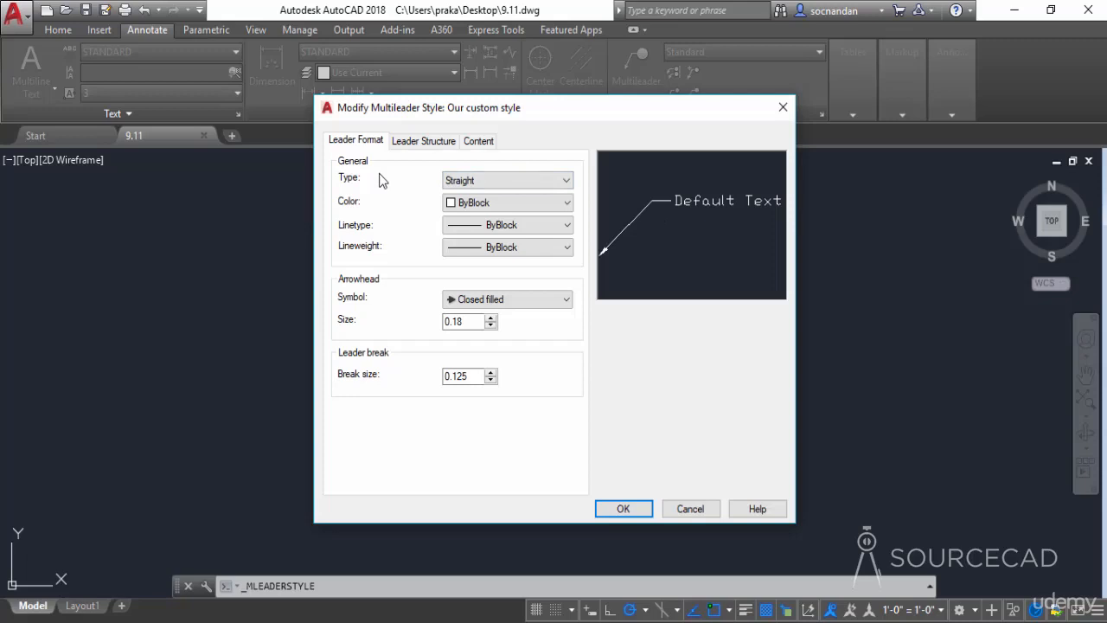
{"action": "left_click", "coordinate": [473, 180]}
{"action": "left_click", "coordinate": [456, 208]}
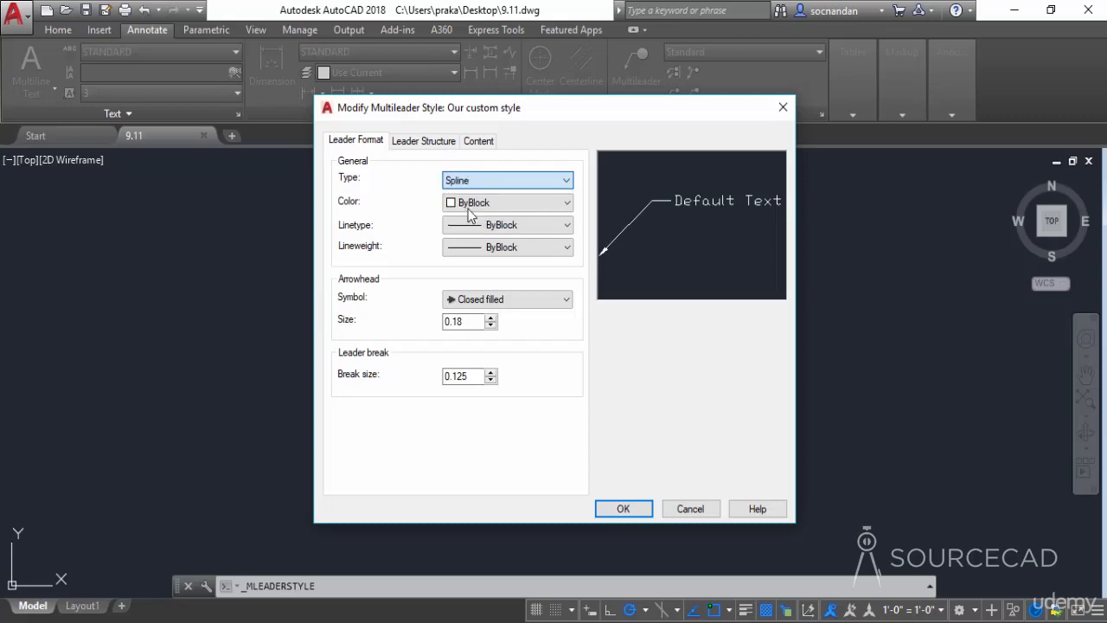
{"action": "left_click", "coordinate": [566, 179]}
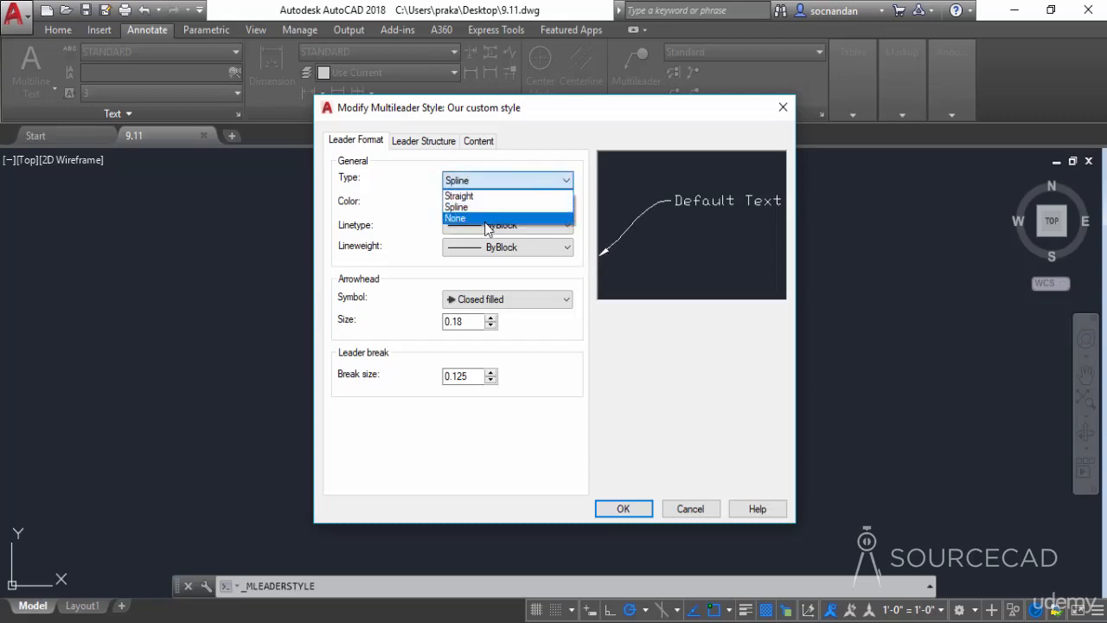
{"action": "left_click", "coordinate": [487, 218]}
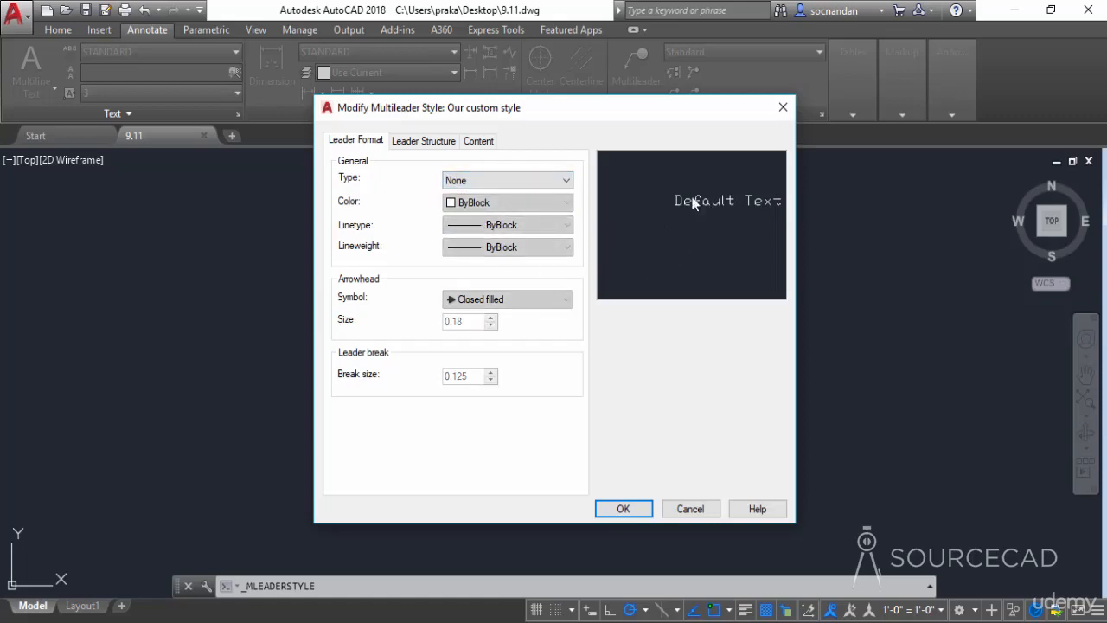
{"action": "left_click", "coordinate": [519, 185]}
{"action": "left_click", "coordinate": [473, 206]}
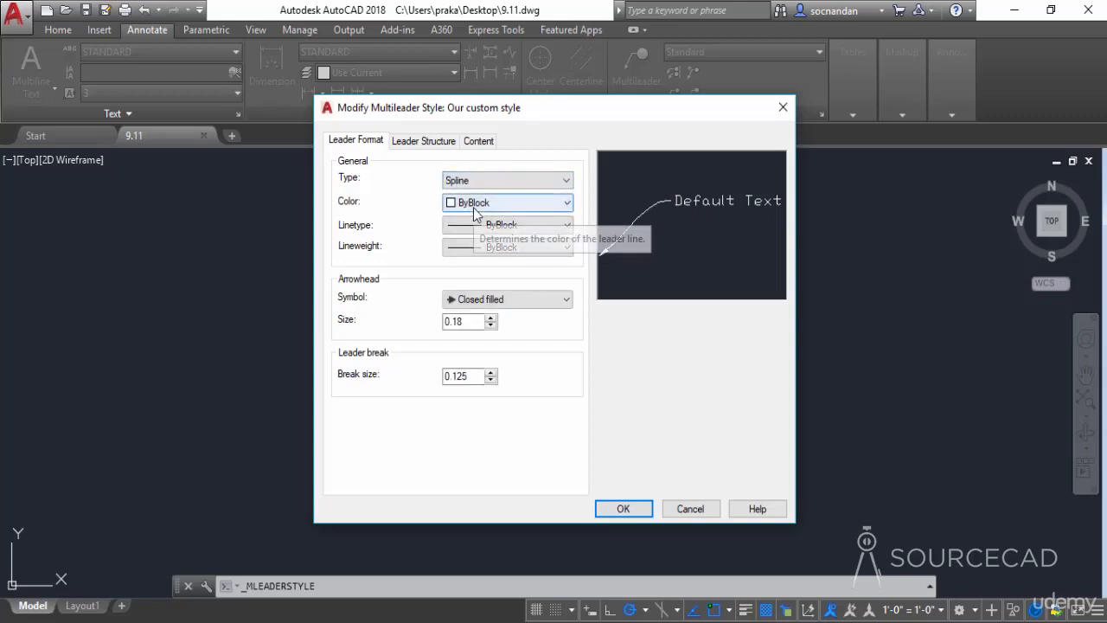
Set the leader color to Yellow and keep Closed filled as the arrowhead symbol.
{"action": "left_click", "coordinate": [542, 208]}
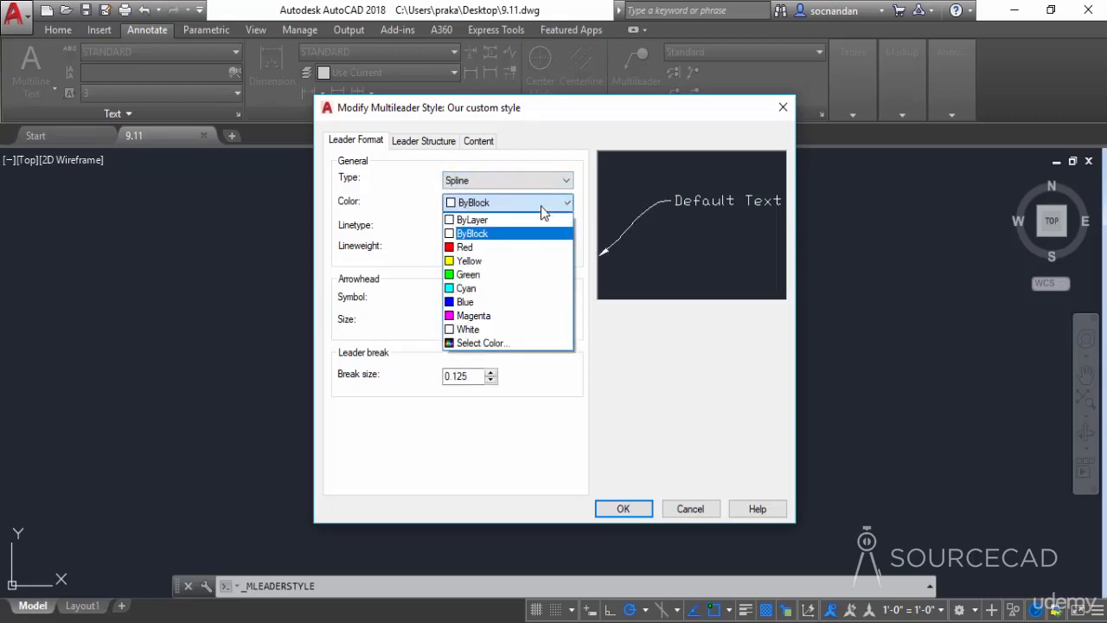
{"action": "left_click", "coordinate": [497, 260]}
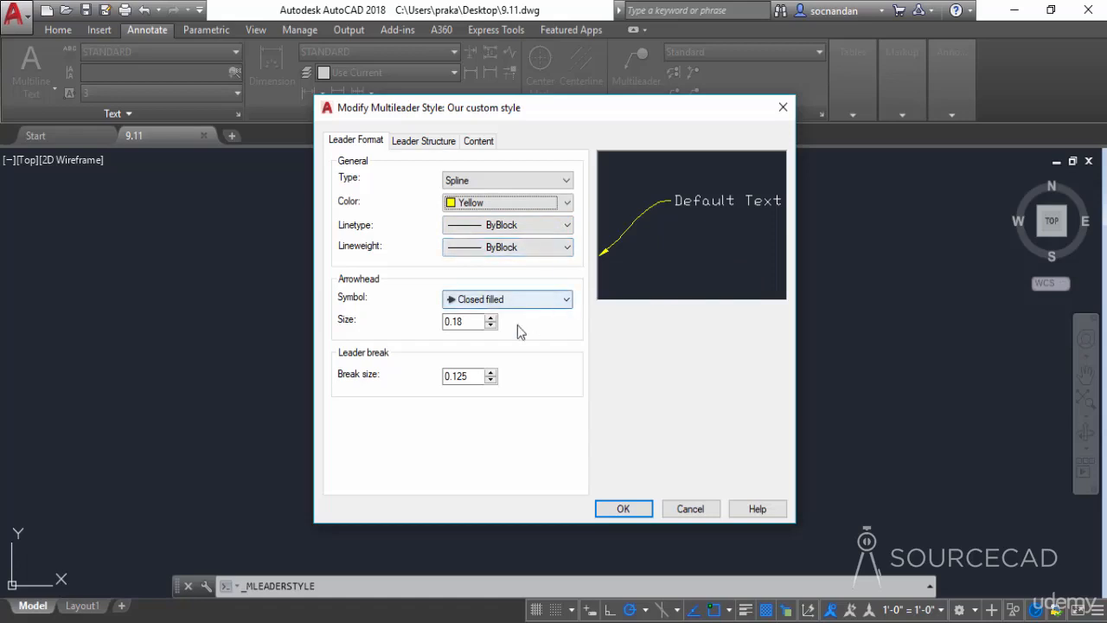
{"action": "left_click", "coordinate": [558, 300]}
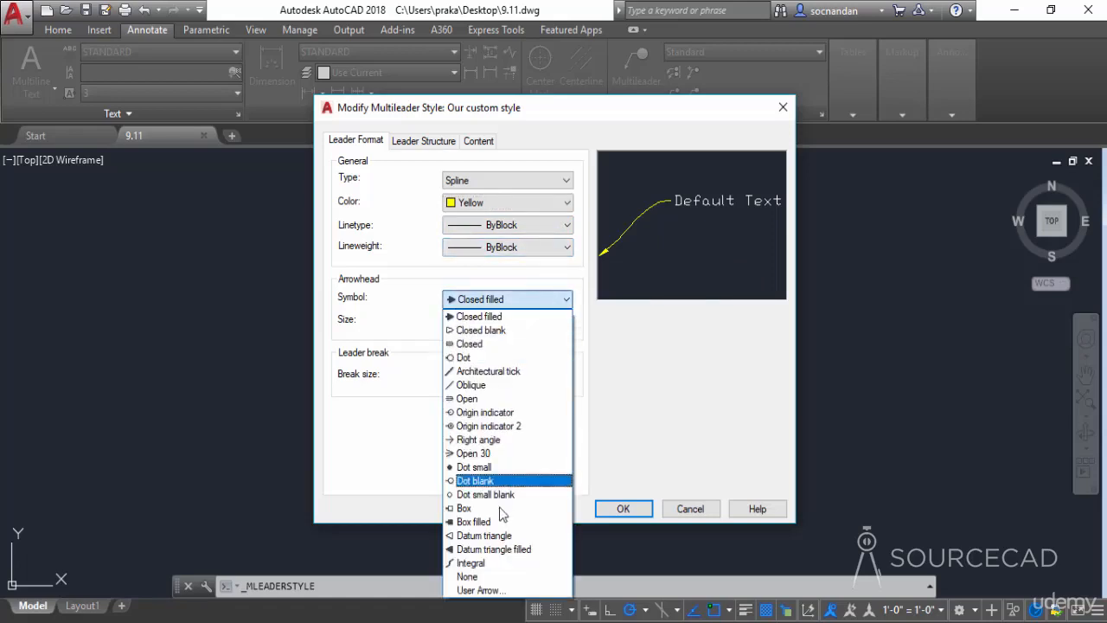
{"action": "left_click", "coordinate": [510, 316]}
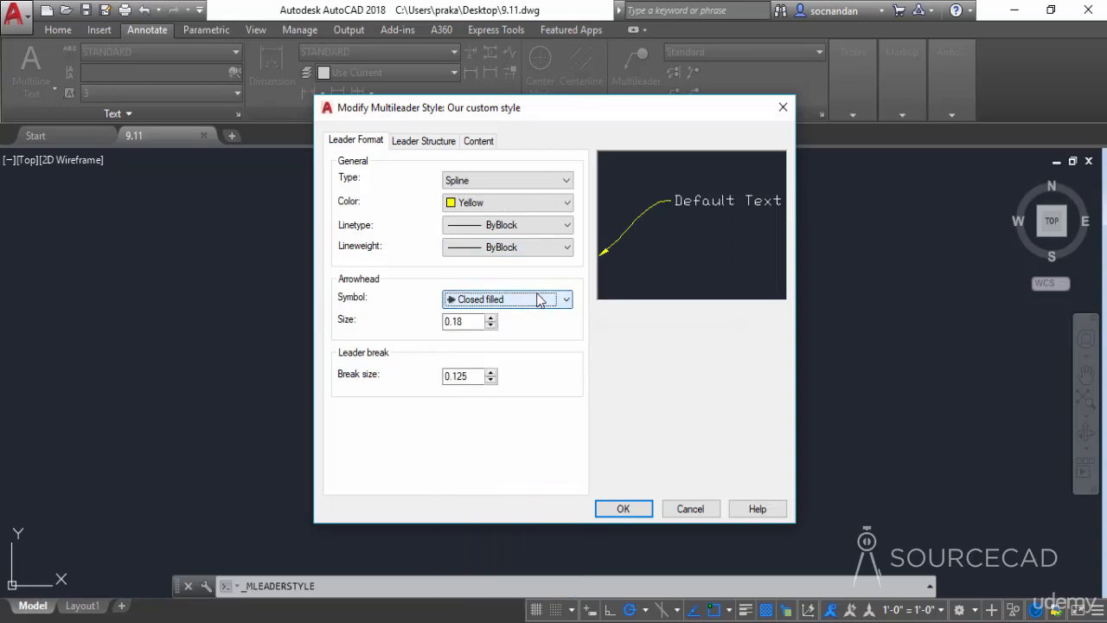
Set the style's text color to Red, accept the style settings and close the style manager.
{"action": "left_click", "coordinate": [439, 143]}
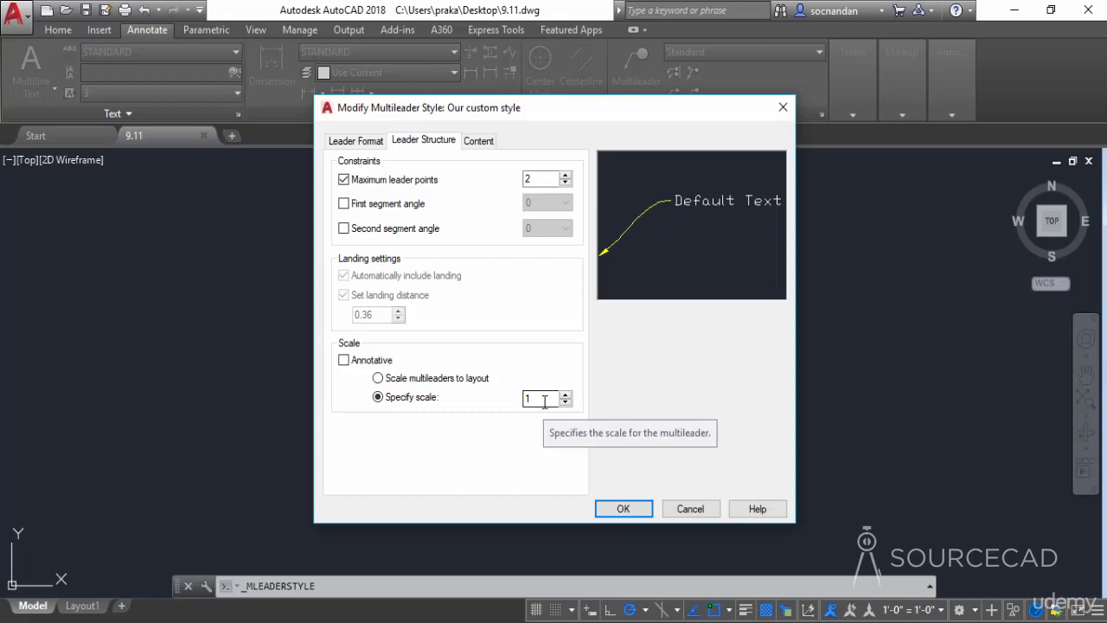
{"action": "left_click", "coordinate": [479, 143]}
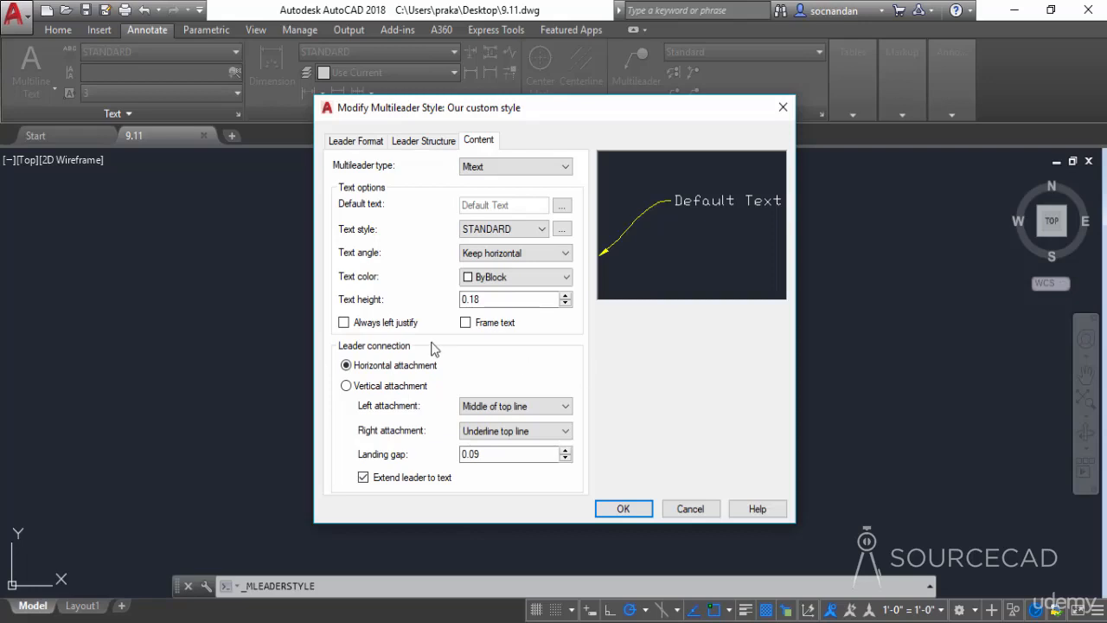
{"action": "left_click", "coordinate": [504, 279]}
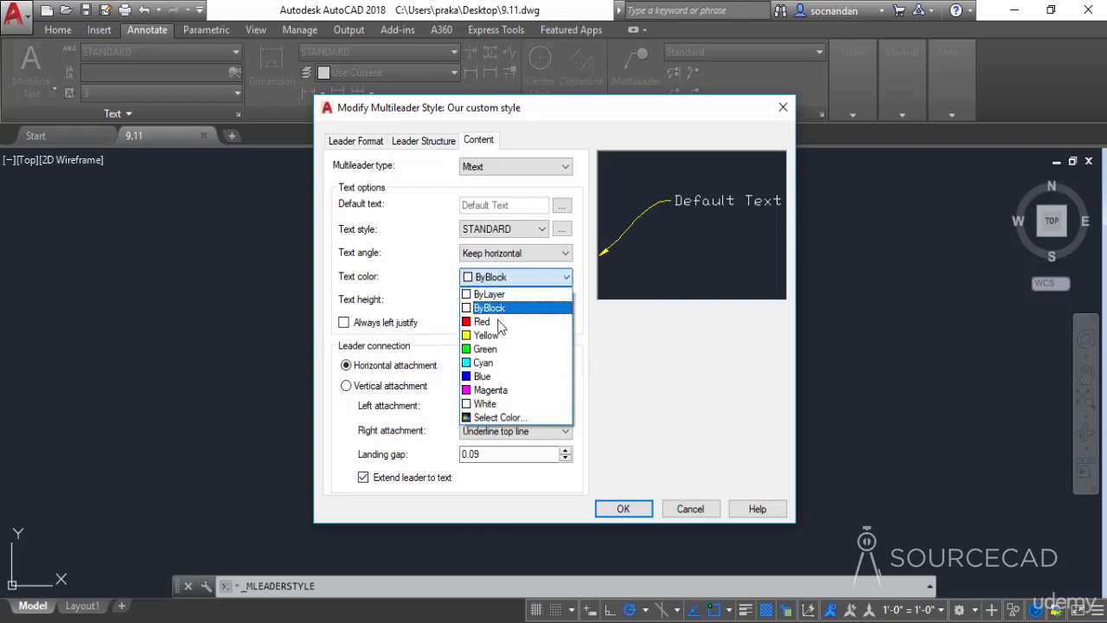
{"action": "left_click", "coordinate": [500, 323]}
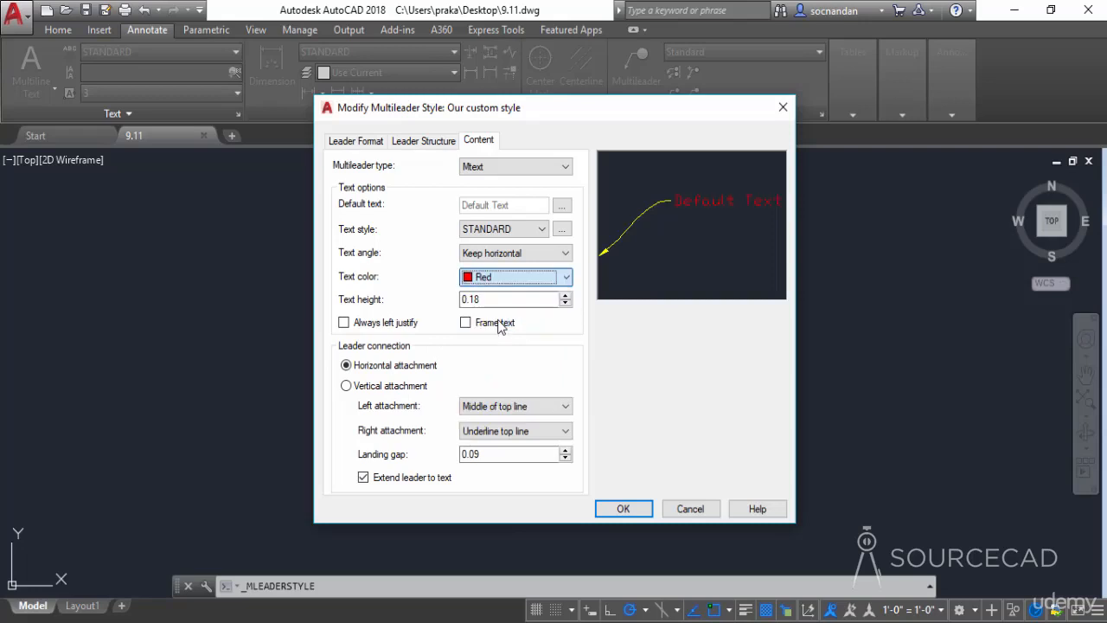
{"action": "left_click", "coordinate": [624, 509]}
{"action": "left_click", "coordinate": [635, 424]}
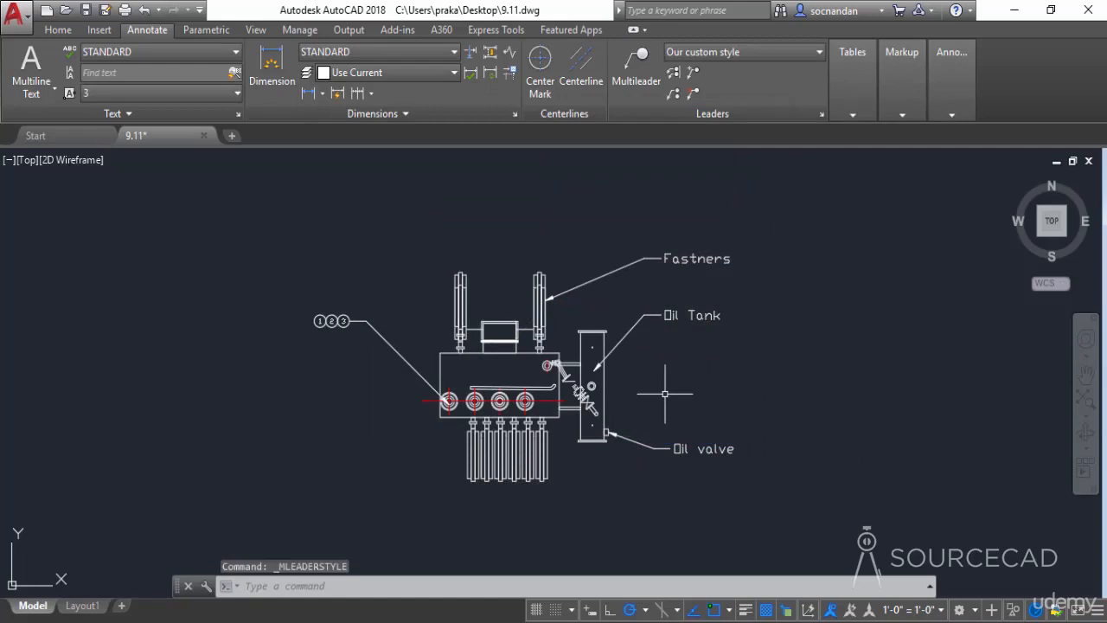
Add a multileader with the text "Cooling fins" pointing to the row of fins below the transformer body.
{"action": "left_click", "coordinate": [641, 66]}
{"action": "left_click", "coordinate": [466, 469]}
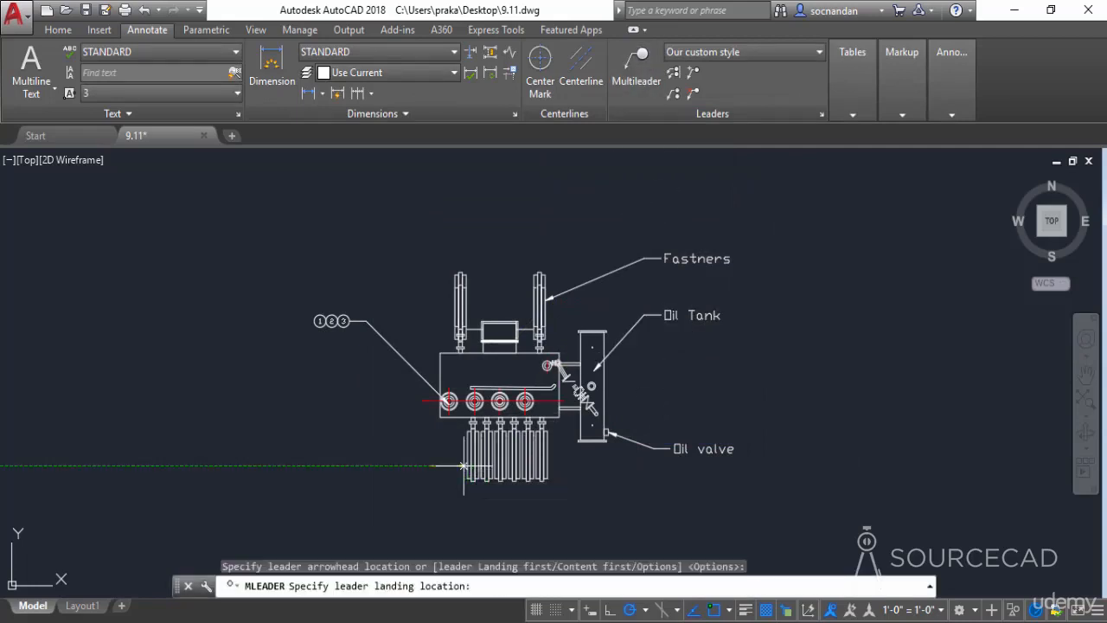
{"action": "left_click", "coordinate": [373, 512]}
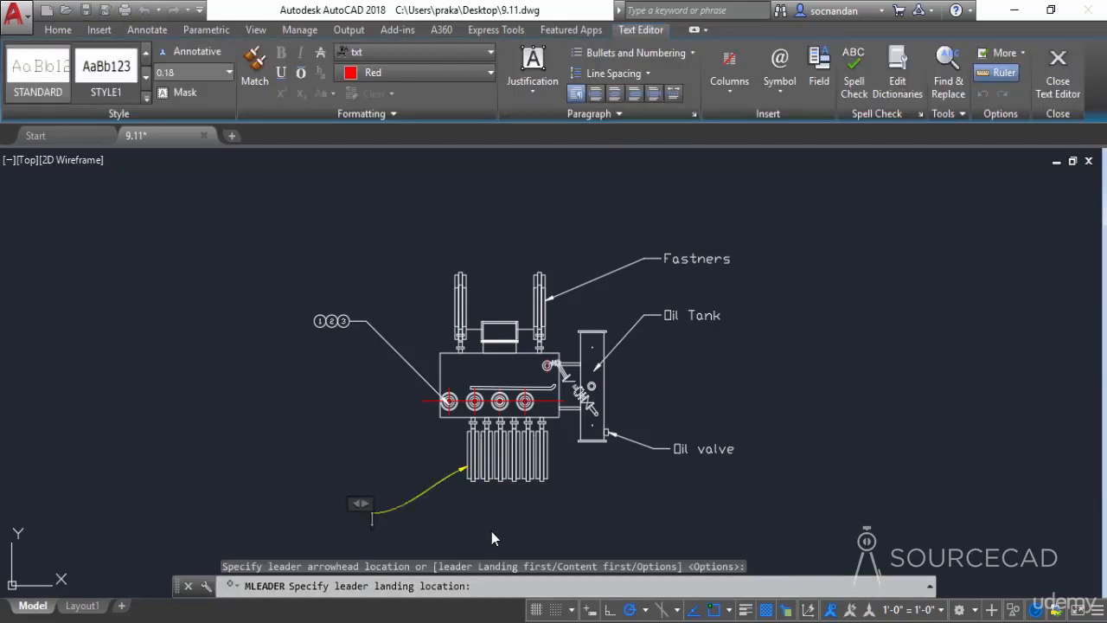
{"action": "type", "text": "Cool"}
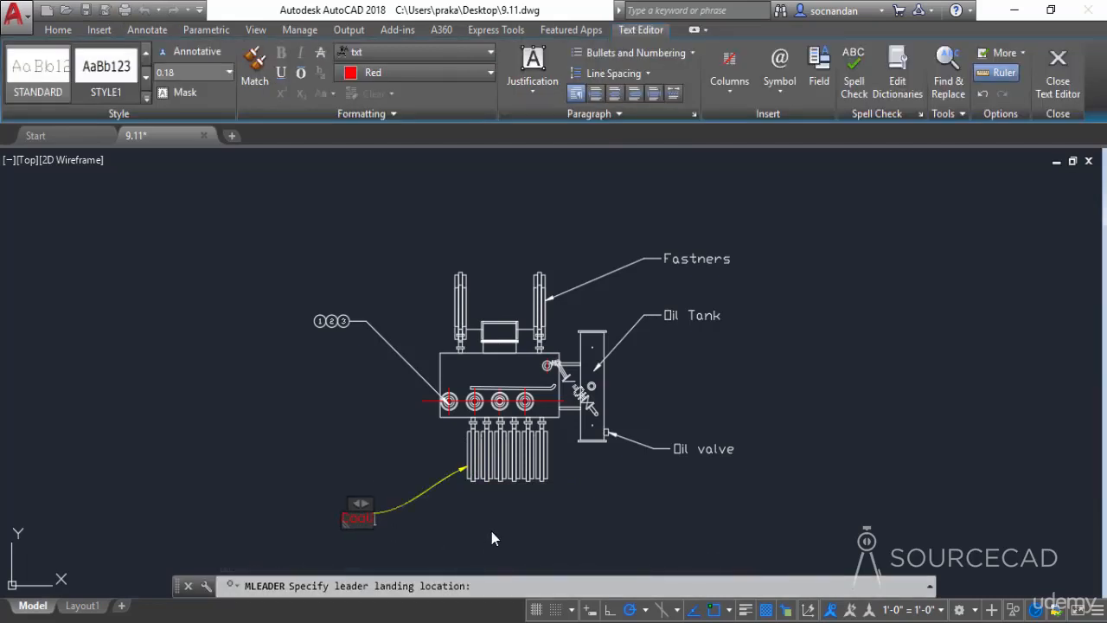
{"action": "type", "text": "ing fins"}
{"action": "left_click", "coordinate": [492, 531]}
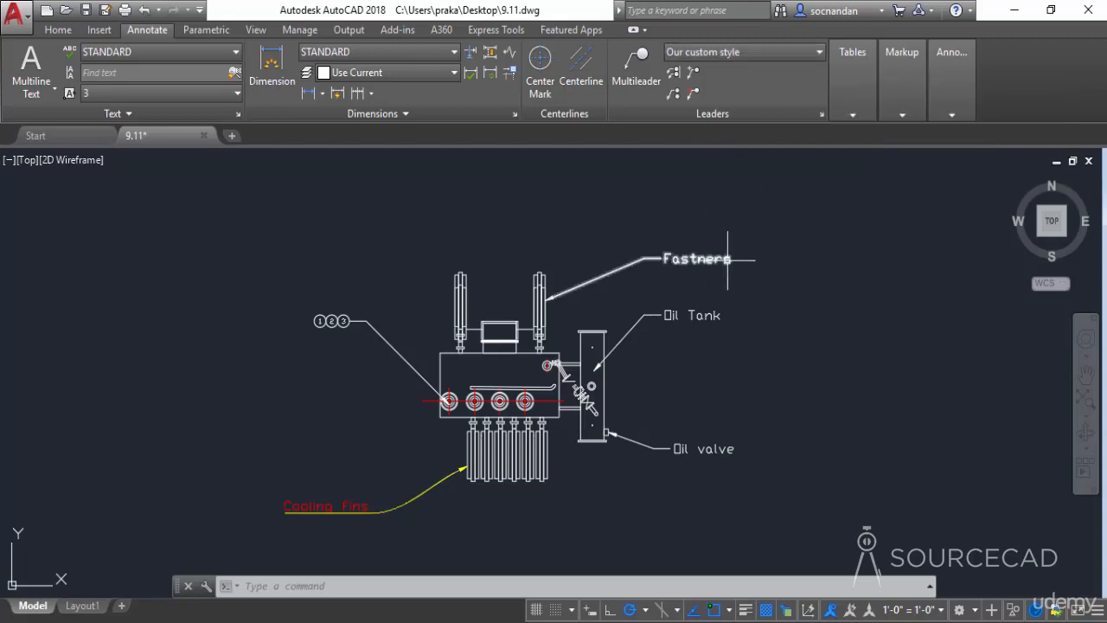
Make Standard the current multileader style.
{"action": "left_click", "coordinate": [809, 57]}
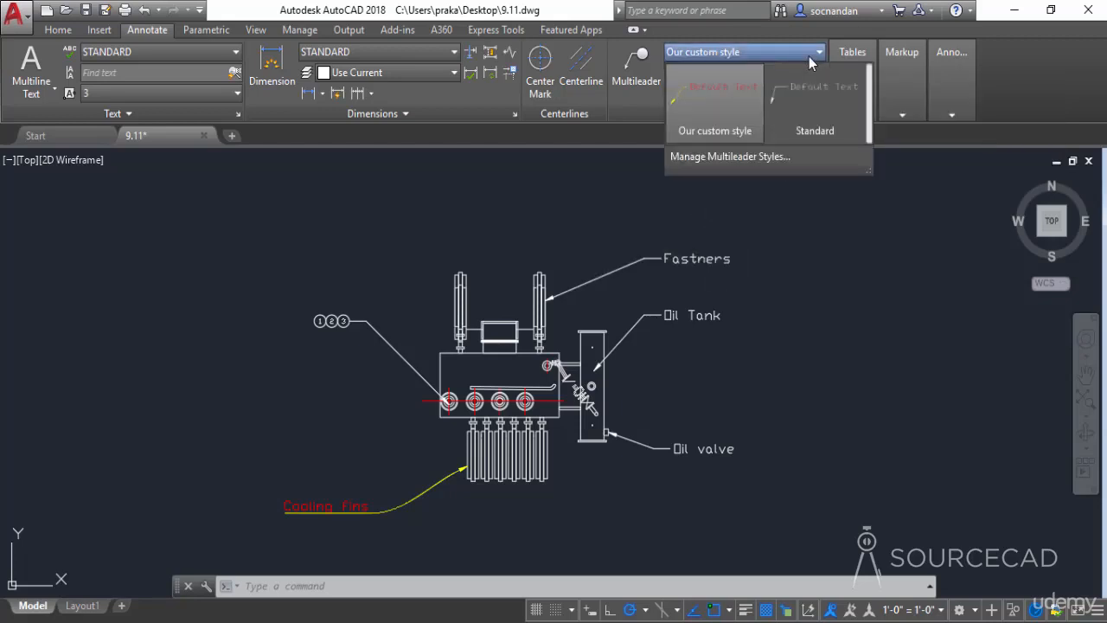
{"action": "left_click", "coordinate": [822, 109]}
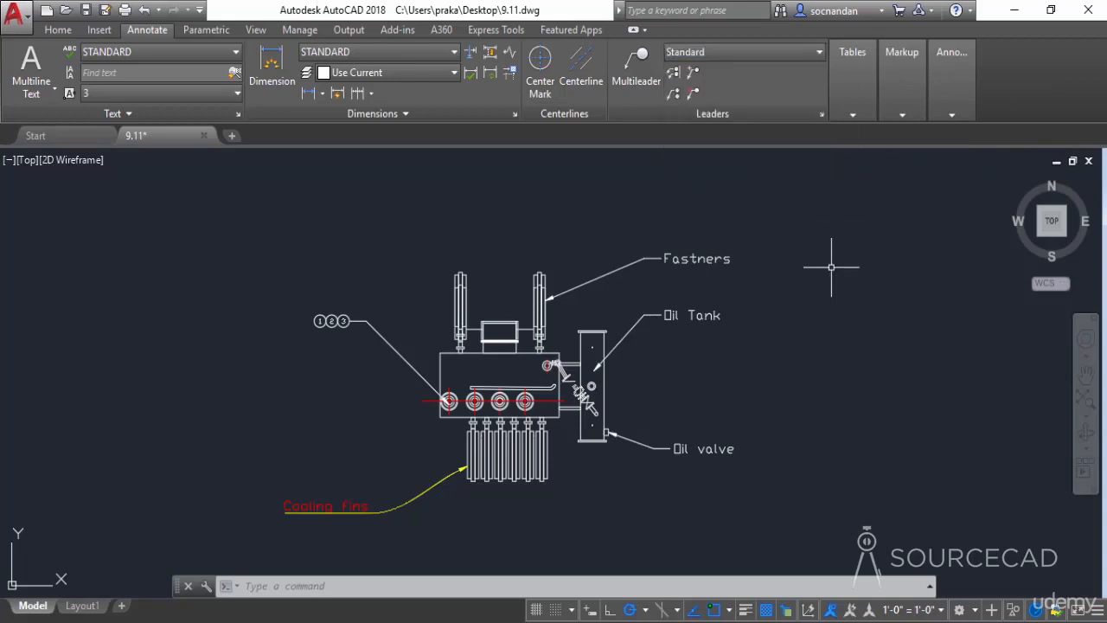
Place a test multileader with the text "as" in the empty area beside the oil tank.
{"action": "left_click", "coordinate": [636, 67]}
{"action": "left_click", "coordinate": [715, 393]}
{"action": "left_click", "coordinate": [798, 320]}
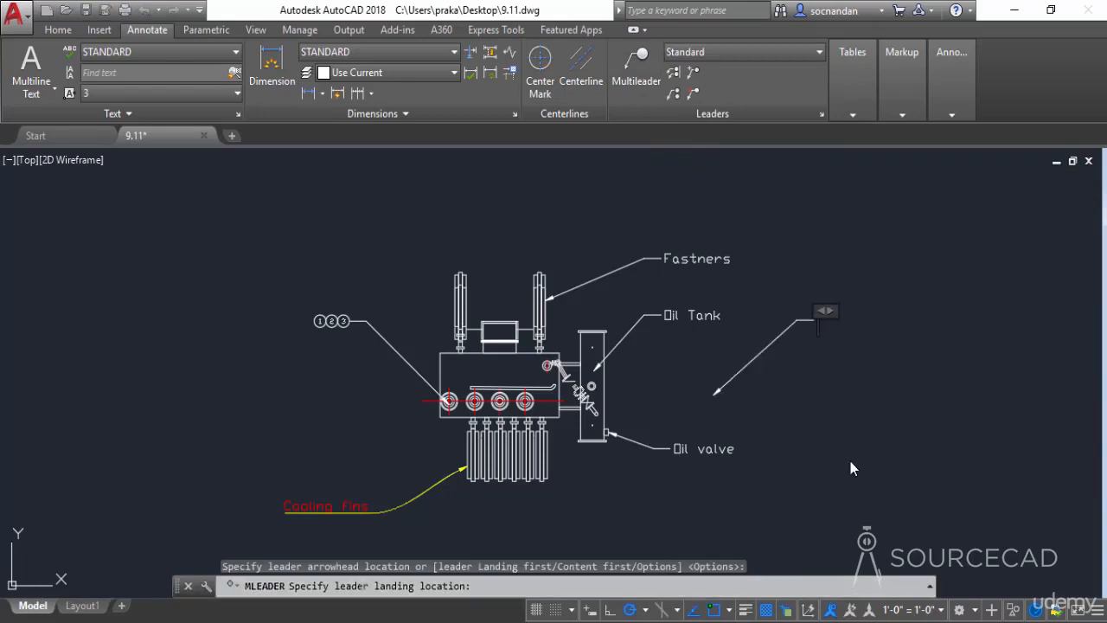
{"action": "type", "text": "as"}
{"action": "left_click", "coordinate": [842, 437]}
Erase both the "as" test multileader and the "Cooling fins" multileader.
{"action": "left_click", "coordinate": [836, 421]}
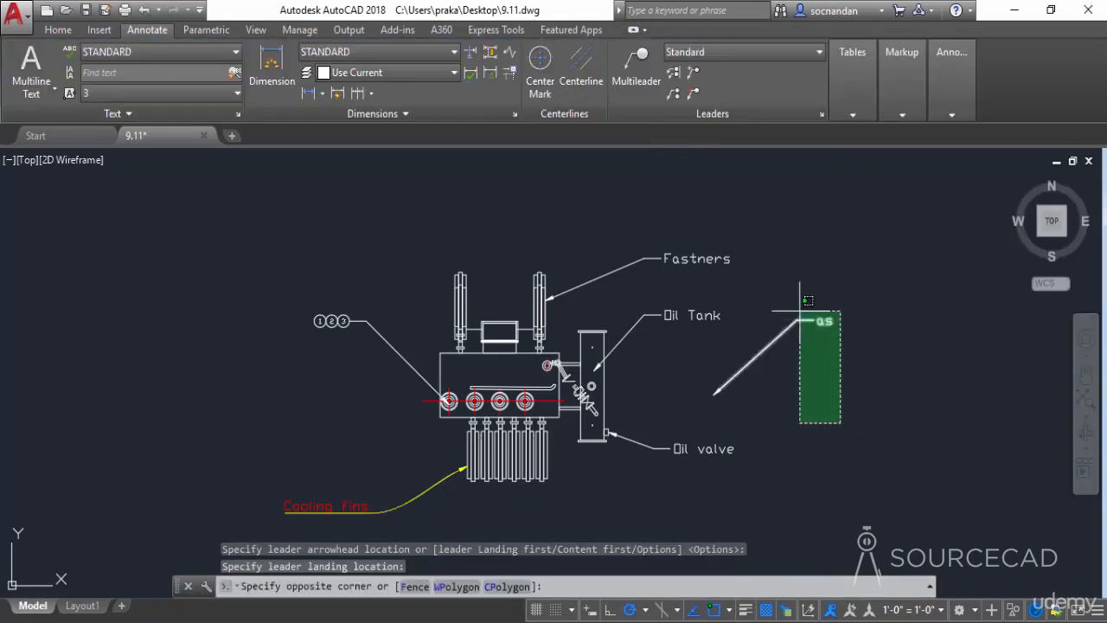
{"action": "left_click", "coordinate": [798, 309]}
{"action": "left_click", "coordinate": [437, 508]}
{"action": "left_click", "coordinate": [333, 446]}
{"action": "right_click", "coordinate": [363, 440]}
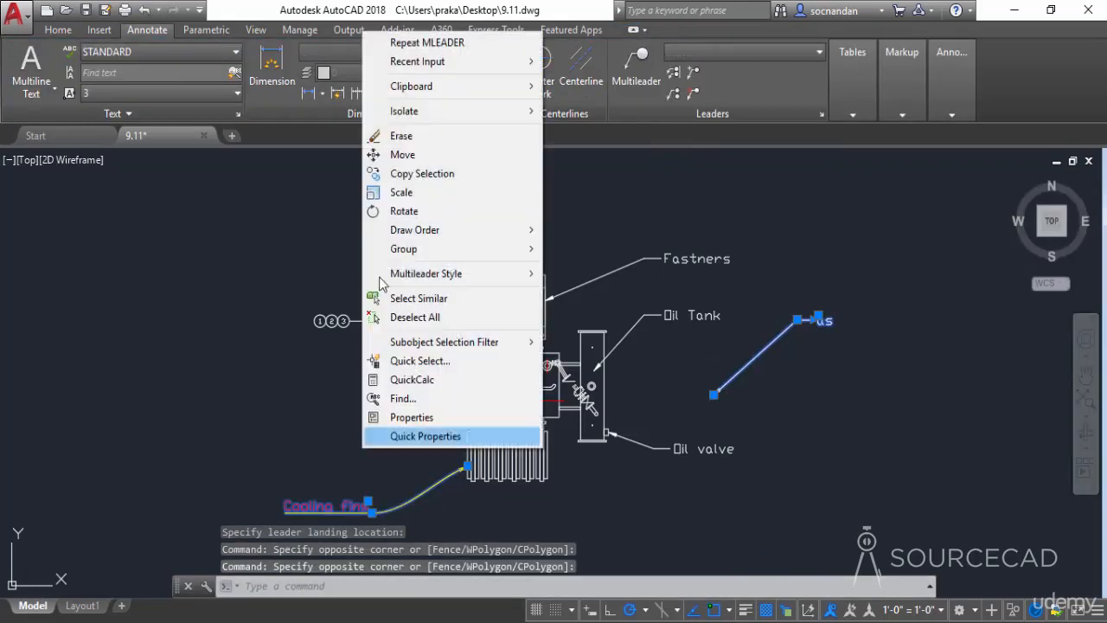
{"action": "left_click", "coordinate": [398, 136]}
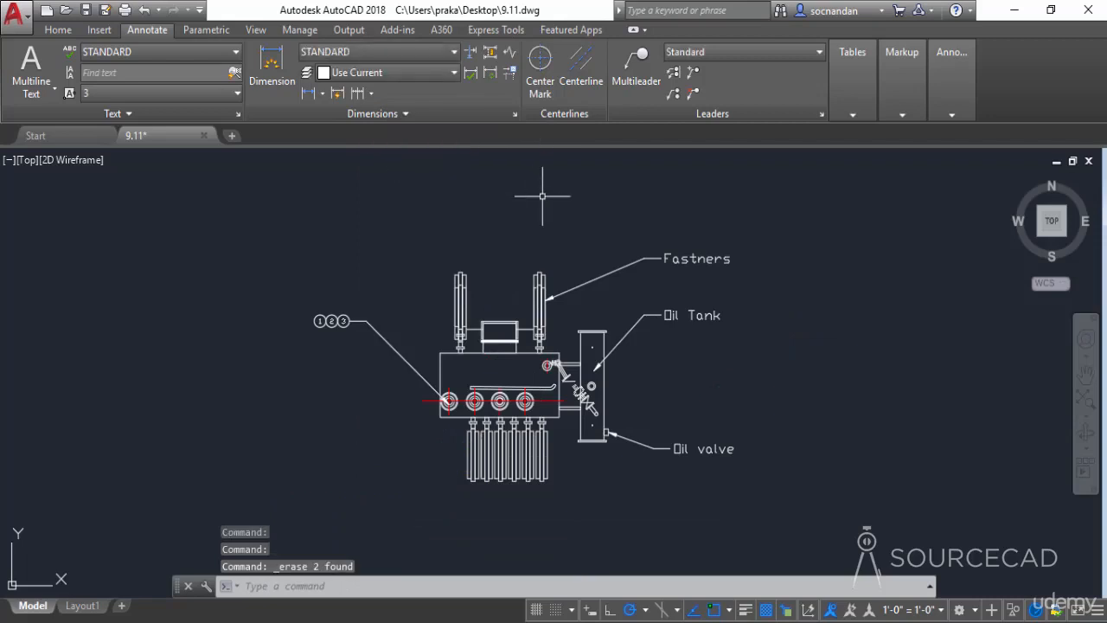